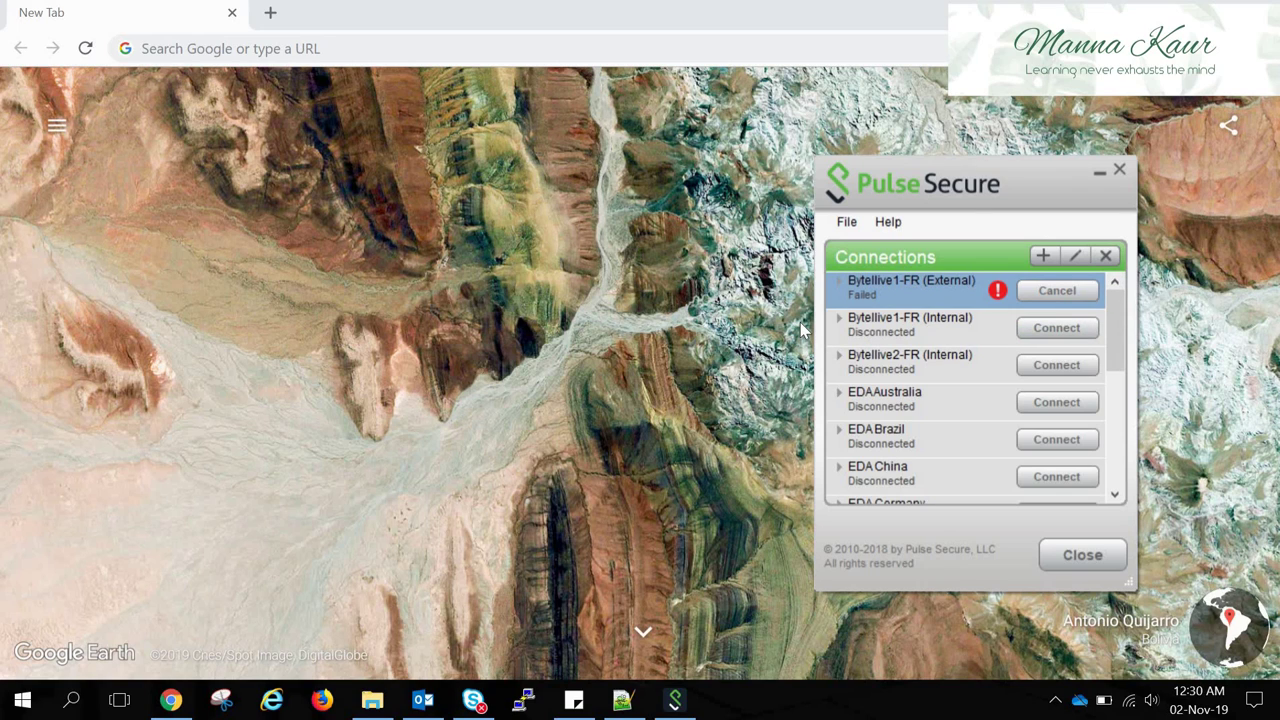
Cancel and retry the failed Bytellive1-FR (External) connection, then view the Error 1110 details
left_click(1035, 294)
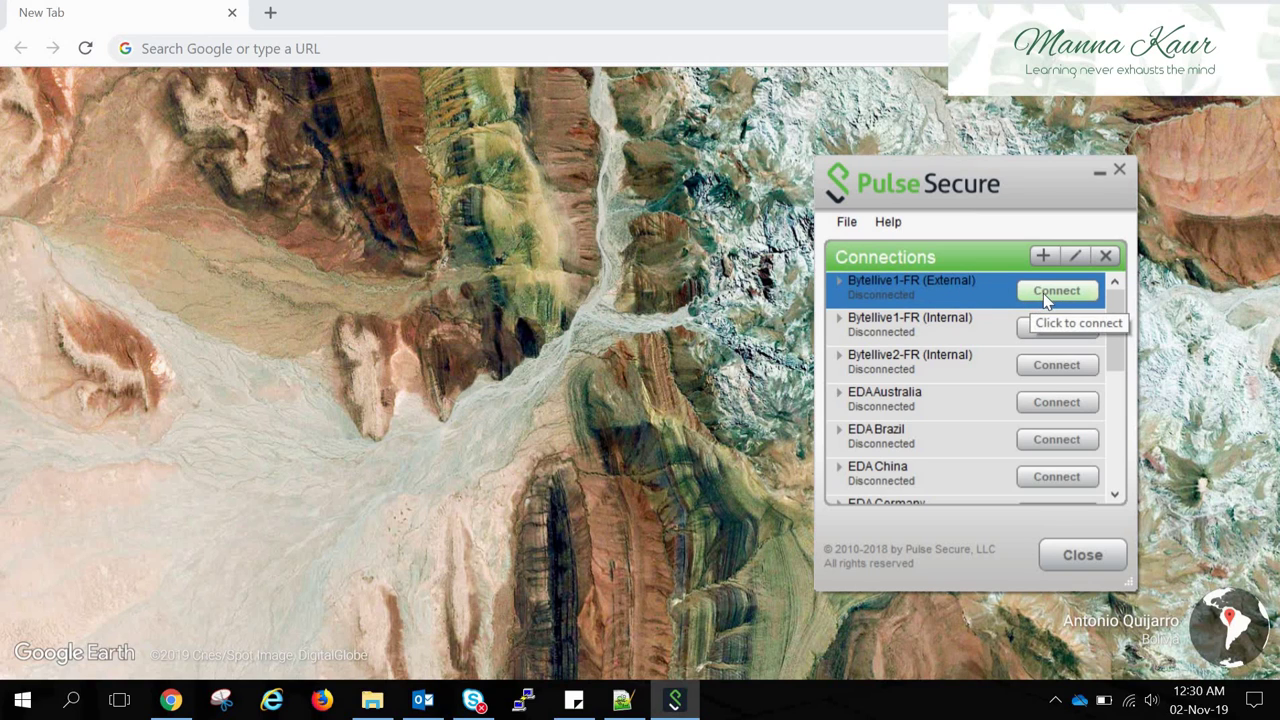
left_click(1047, 302)
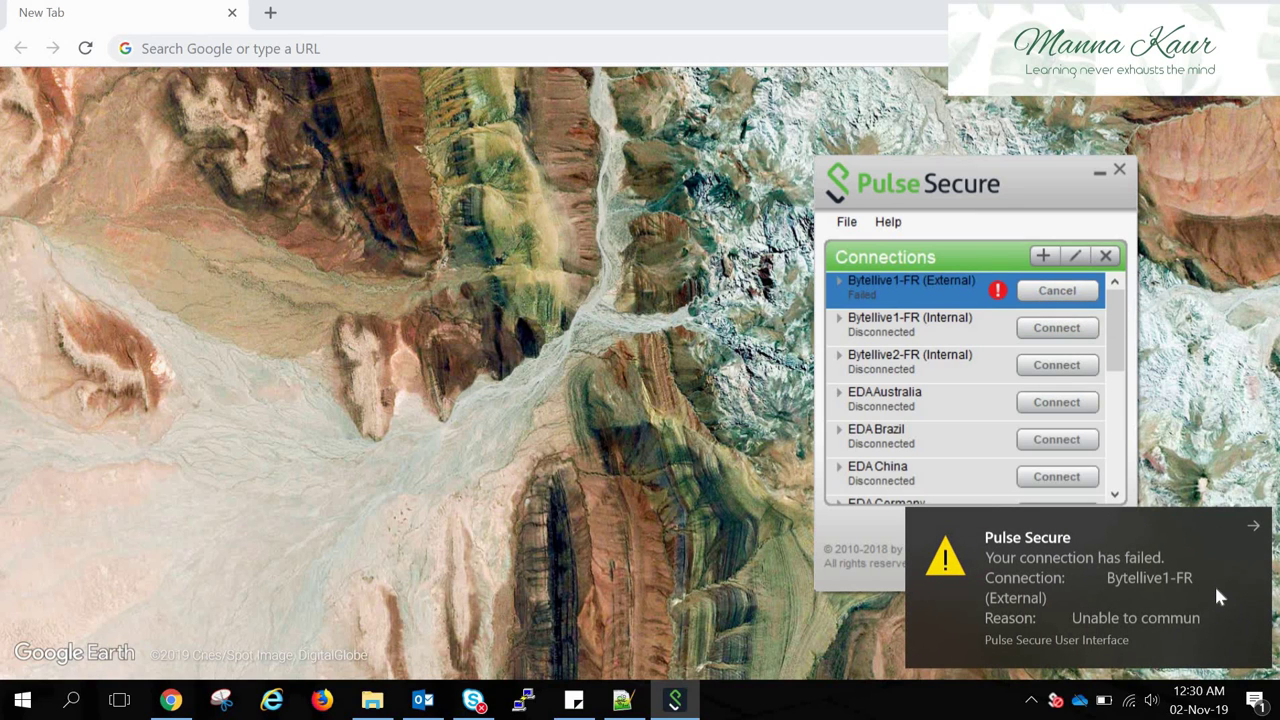
left_click(1128, 549)
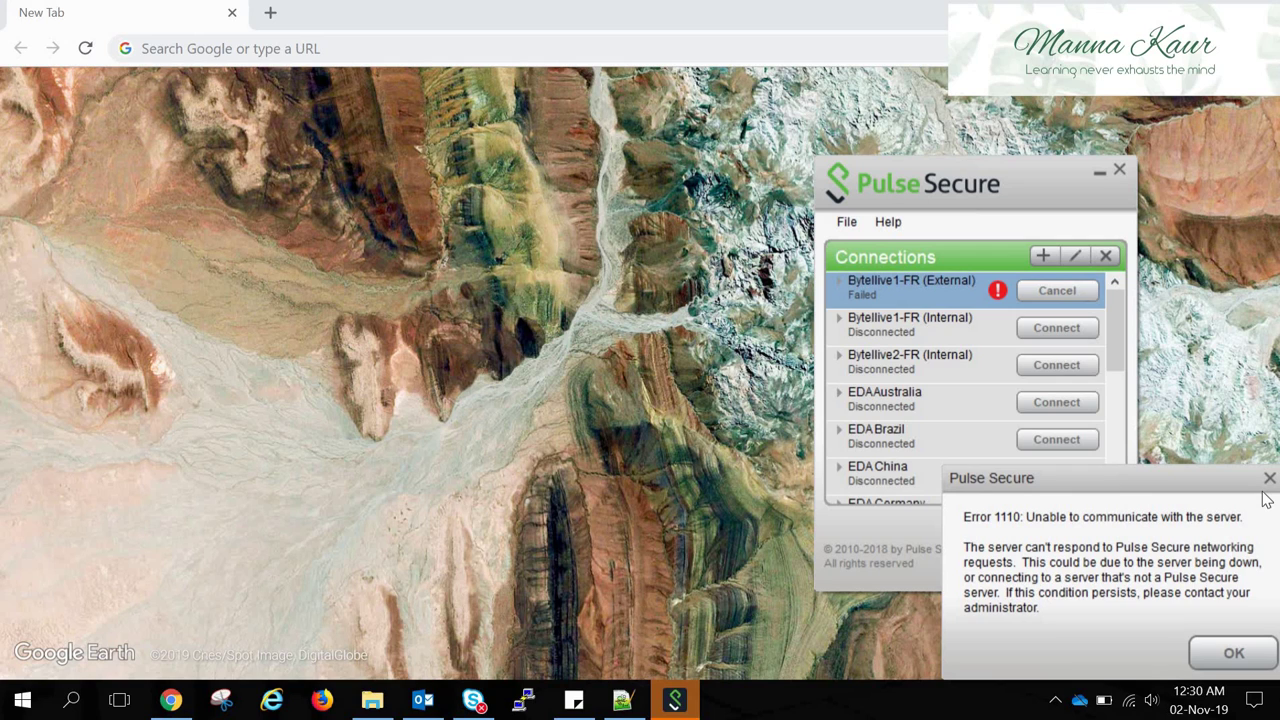
Close the Error 1110 dialog with OK
left_click(1243, 660)
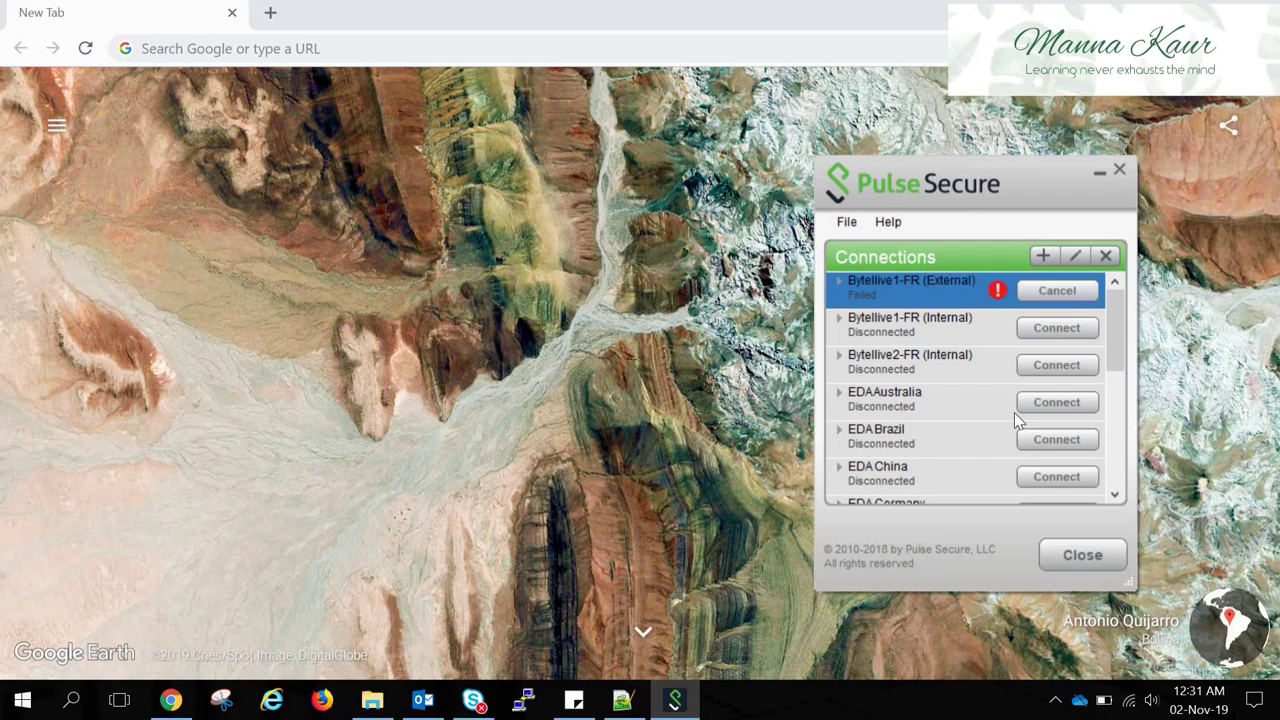
Reset Bytellive1-FR (External) to Disconnected and copy its server URL from Edit Connection
left_click(1065, 292)
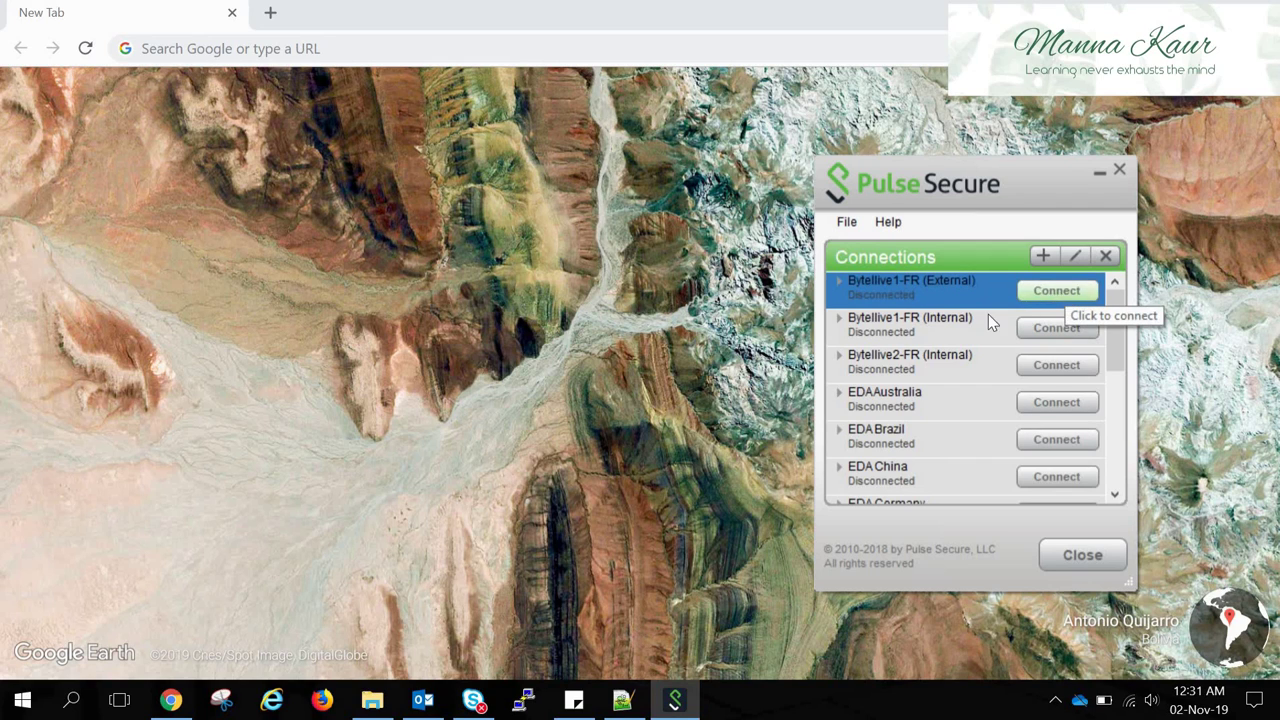
right_click(913, 296)
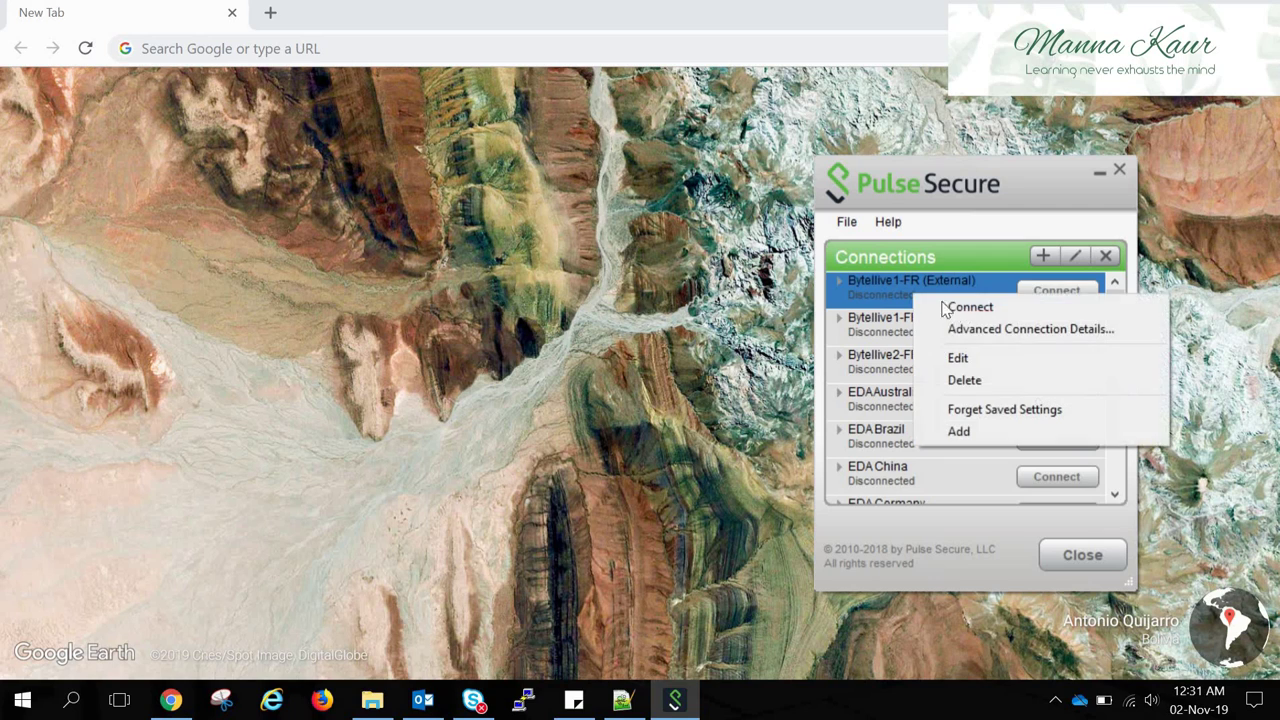
left_click(970, 360)
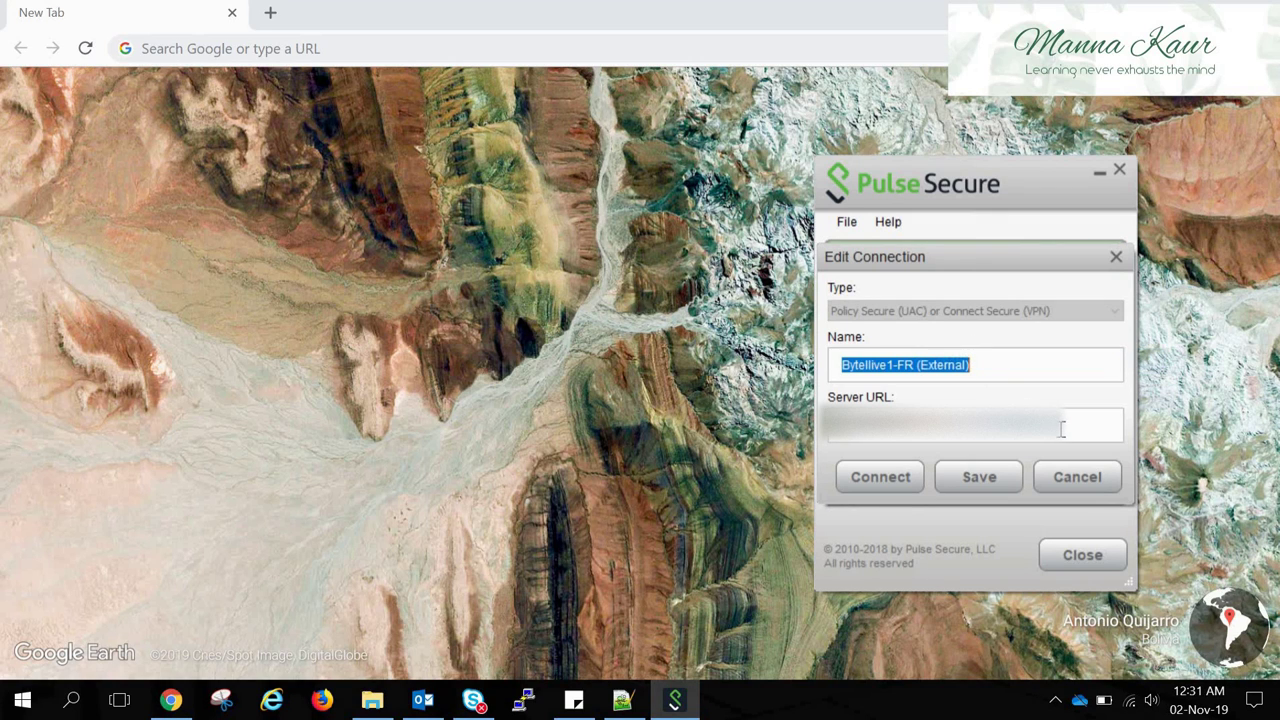
key("Tab")
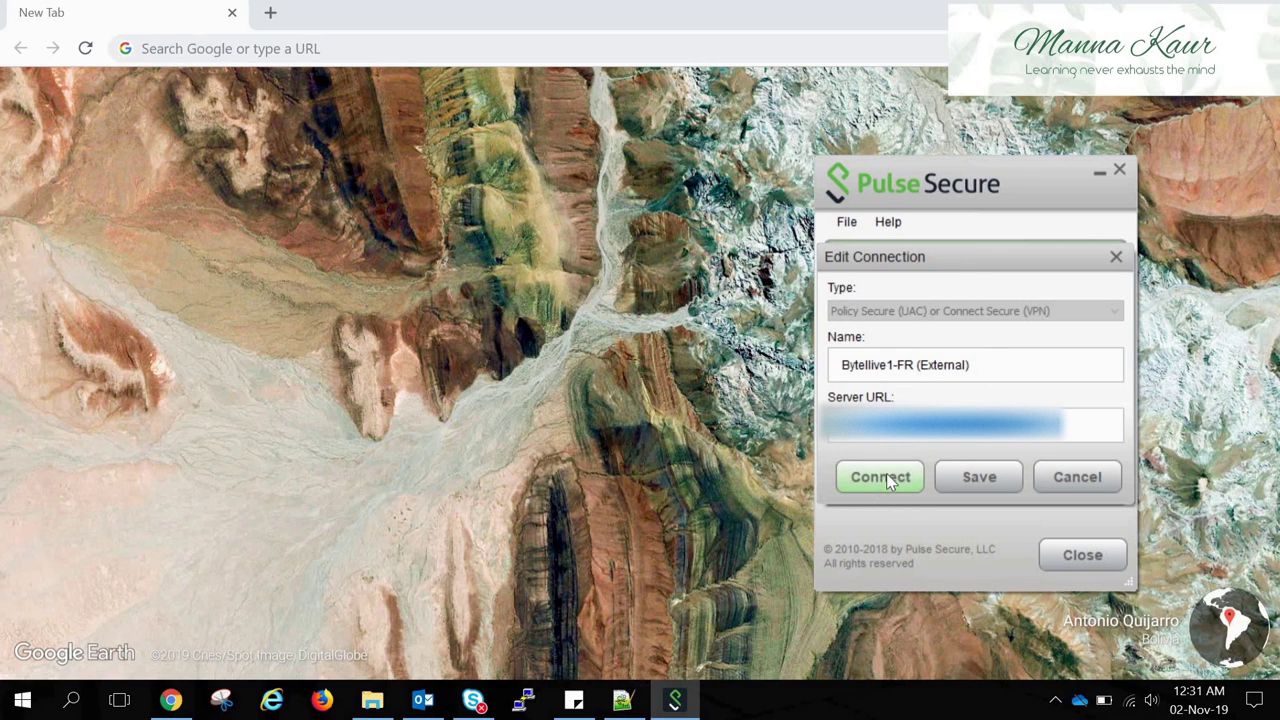
left_click(966, 477)
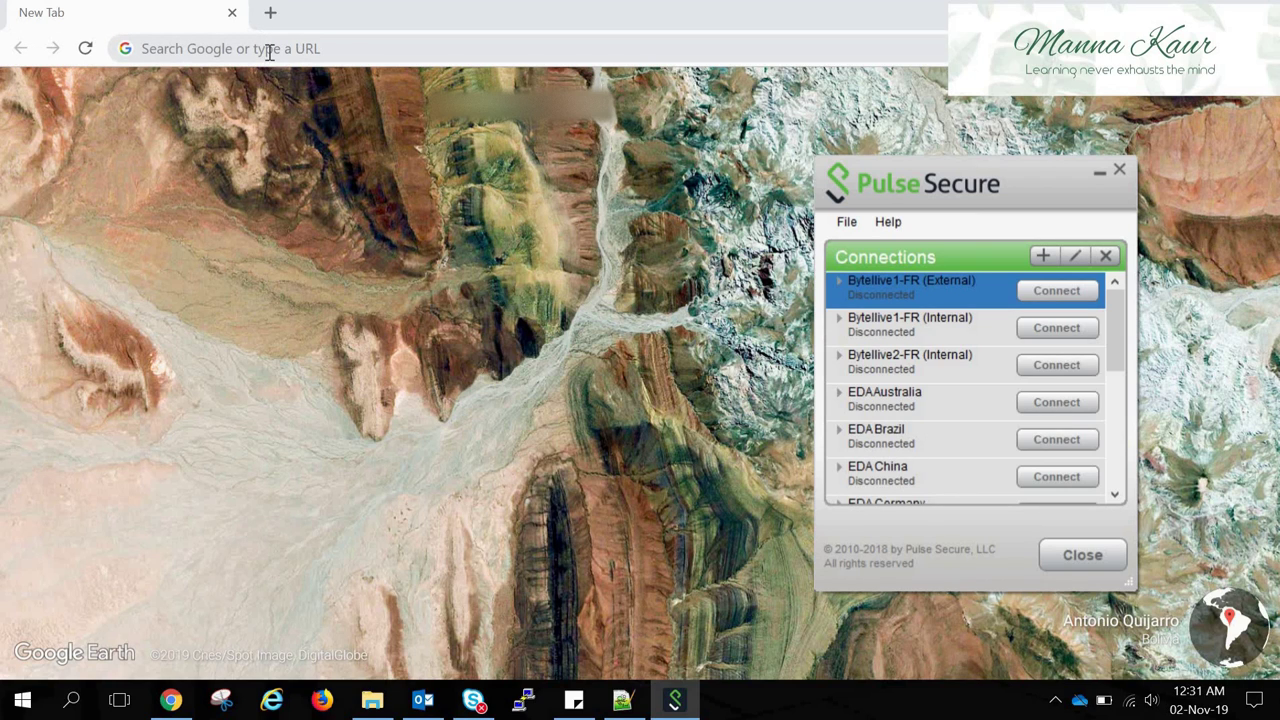
Paste the copied server URL into Chrome's address bar and load the server's page
left_click(269, 53)
key("ctrl+v")
key("Return")
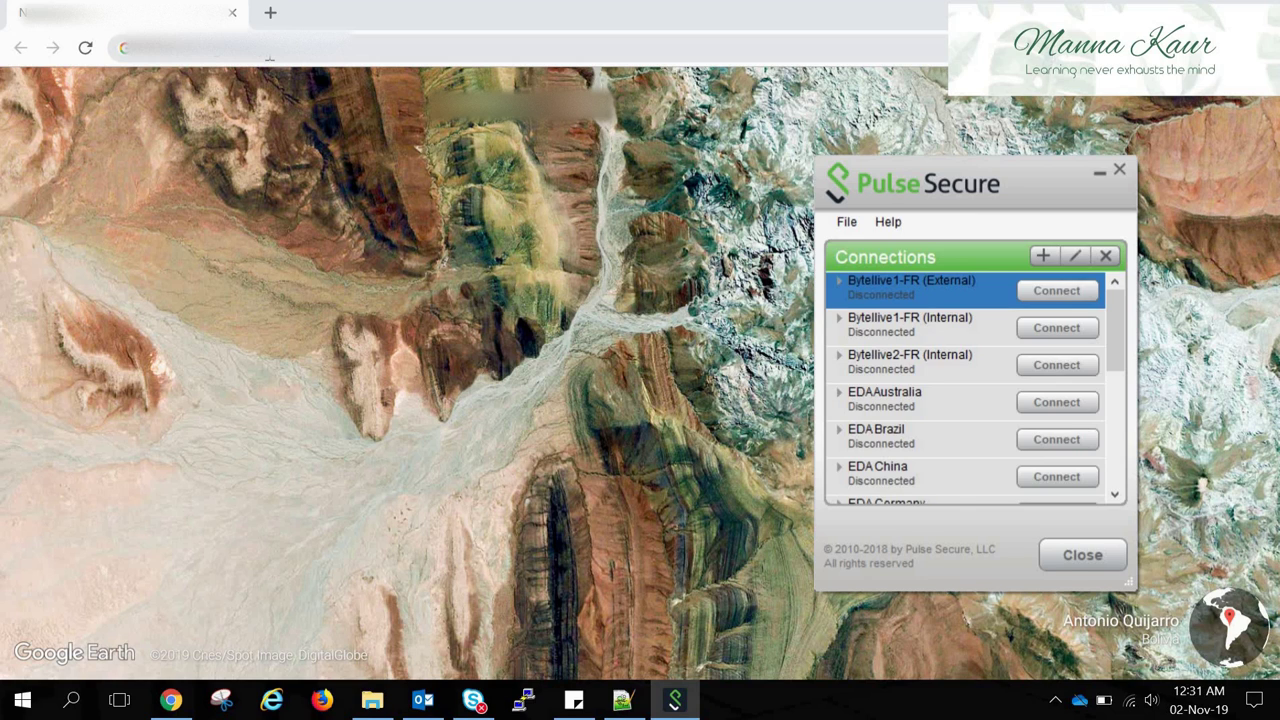
left_click(269, 53)
key("ctrl+v")
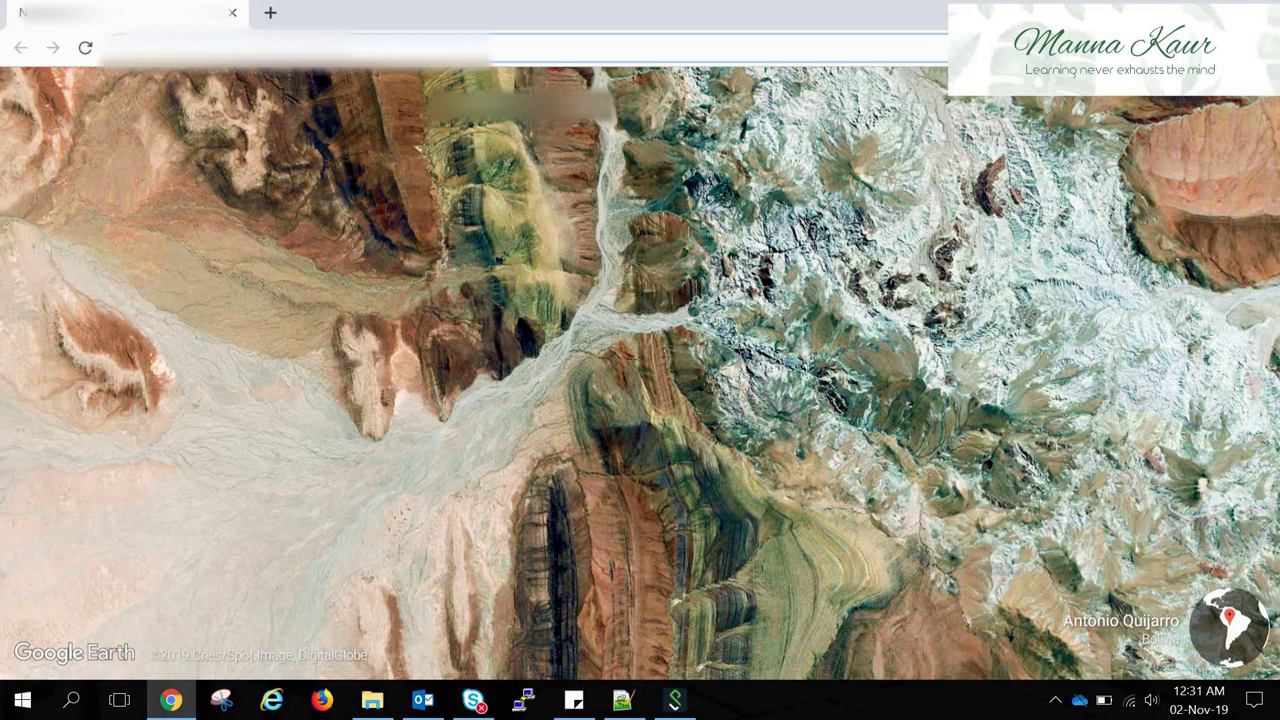
key("ctrl+v")
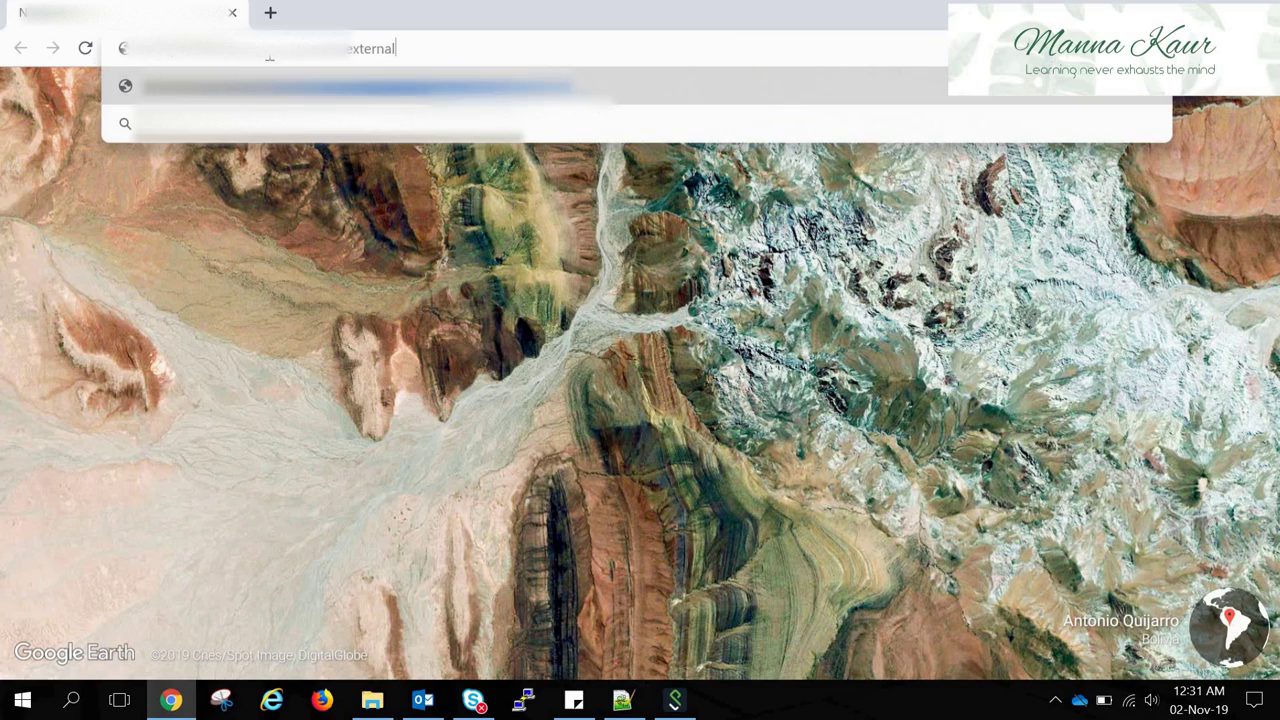
key("Return")
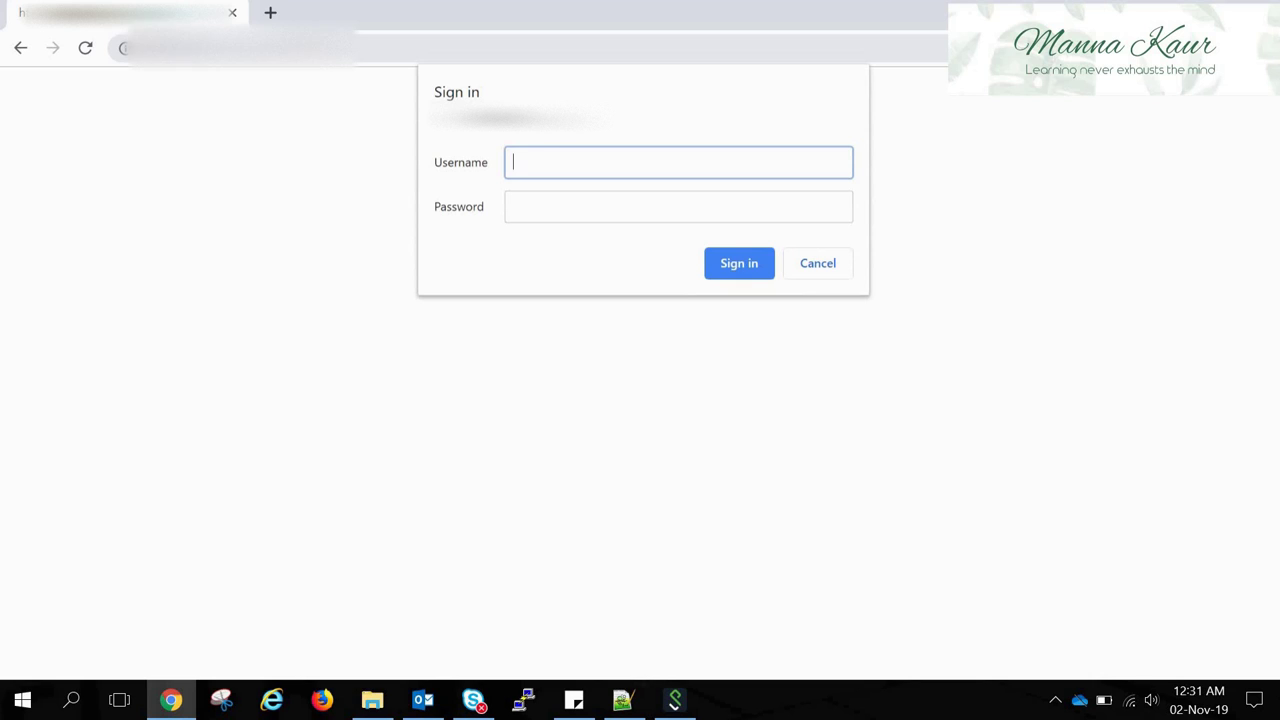
type("eaun")
type("akm")
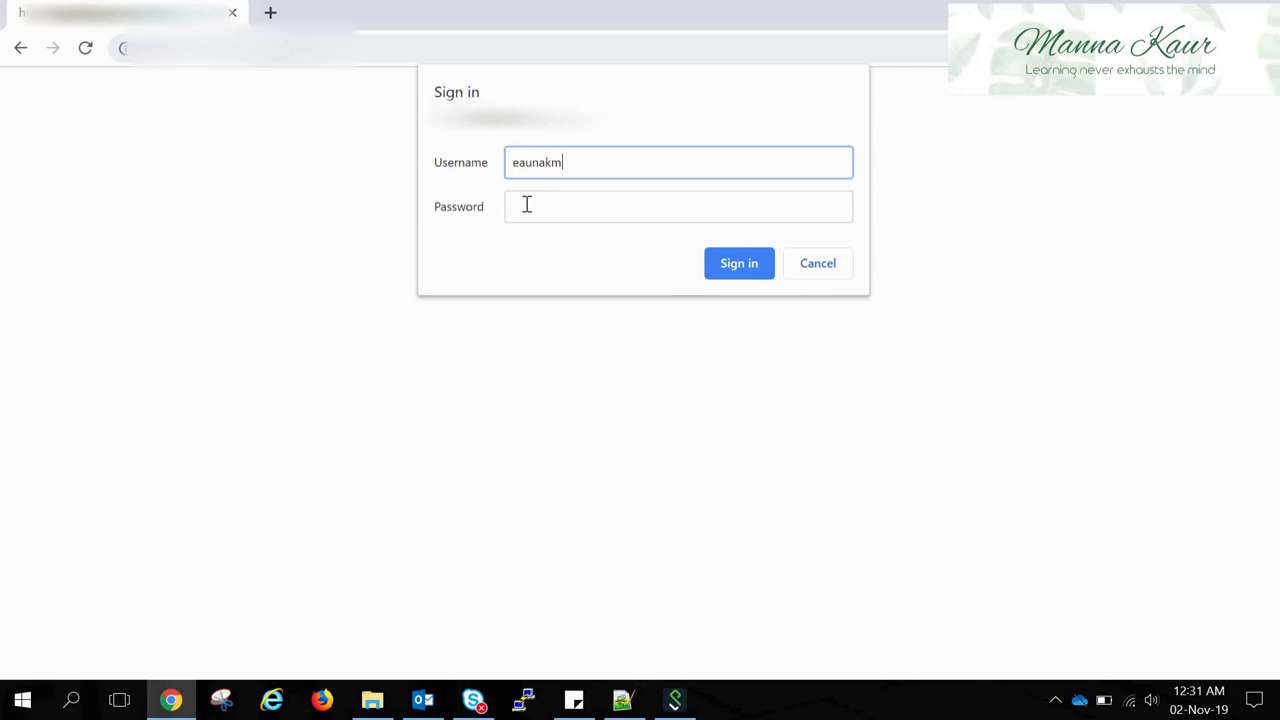
Move to the Password field on the server's Sign in prompt
left_click(526, 204)
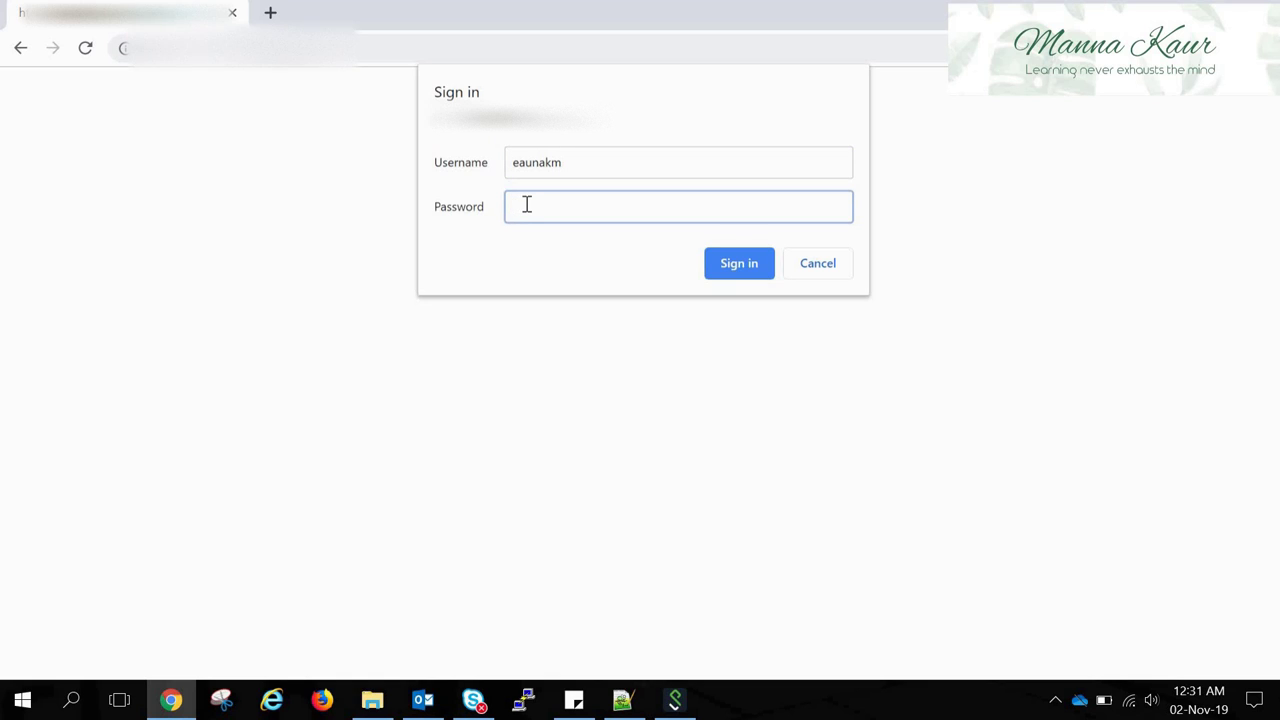
type("****")
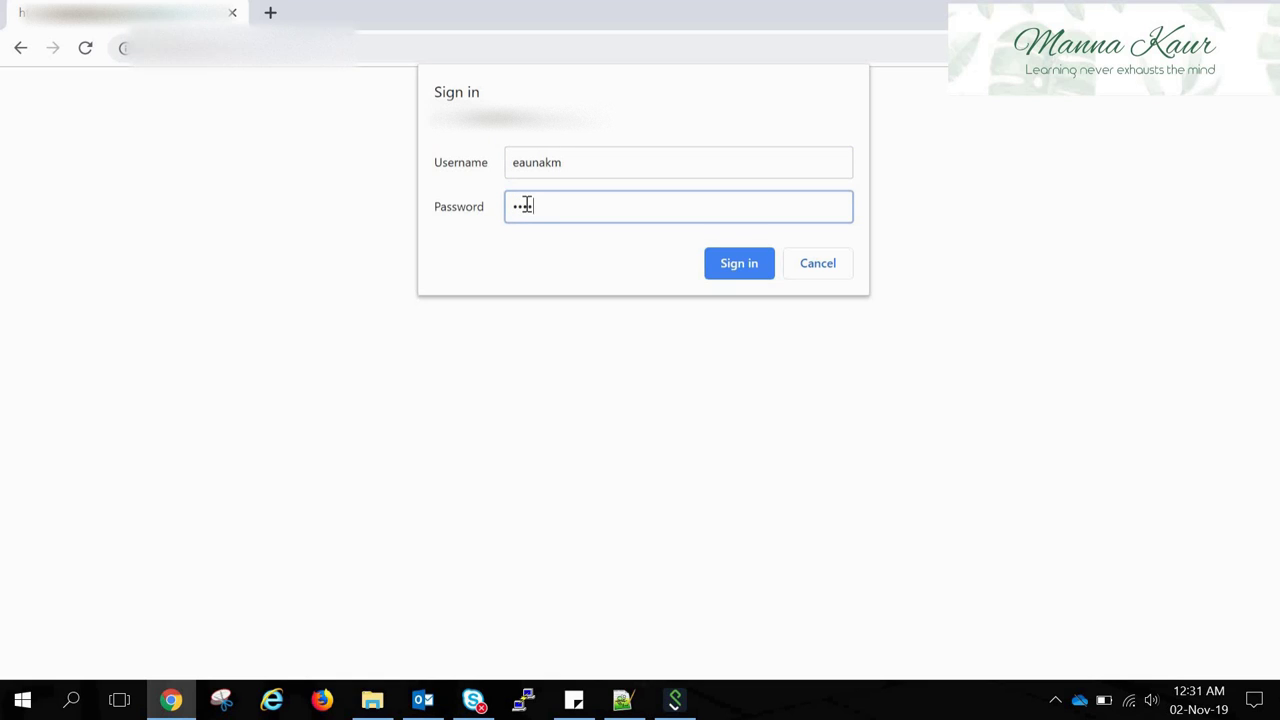
type("**")
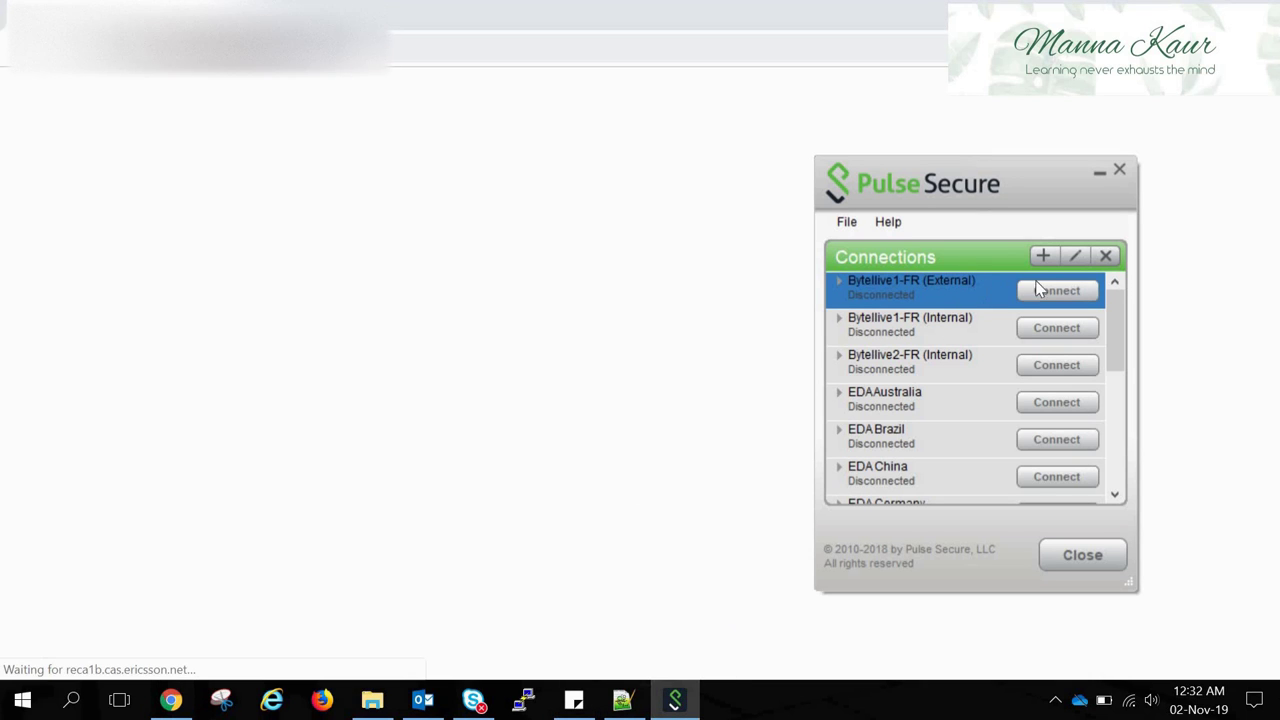
Connect Bytellive1-FR (External) again, bringing up the 'Please select a Realm' list
left_click(1051, 288)
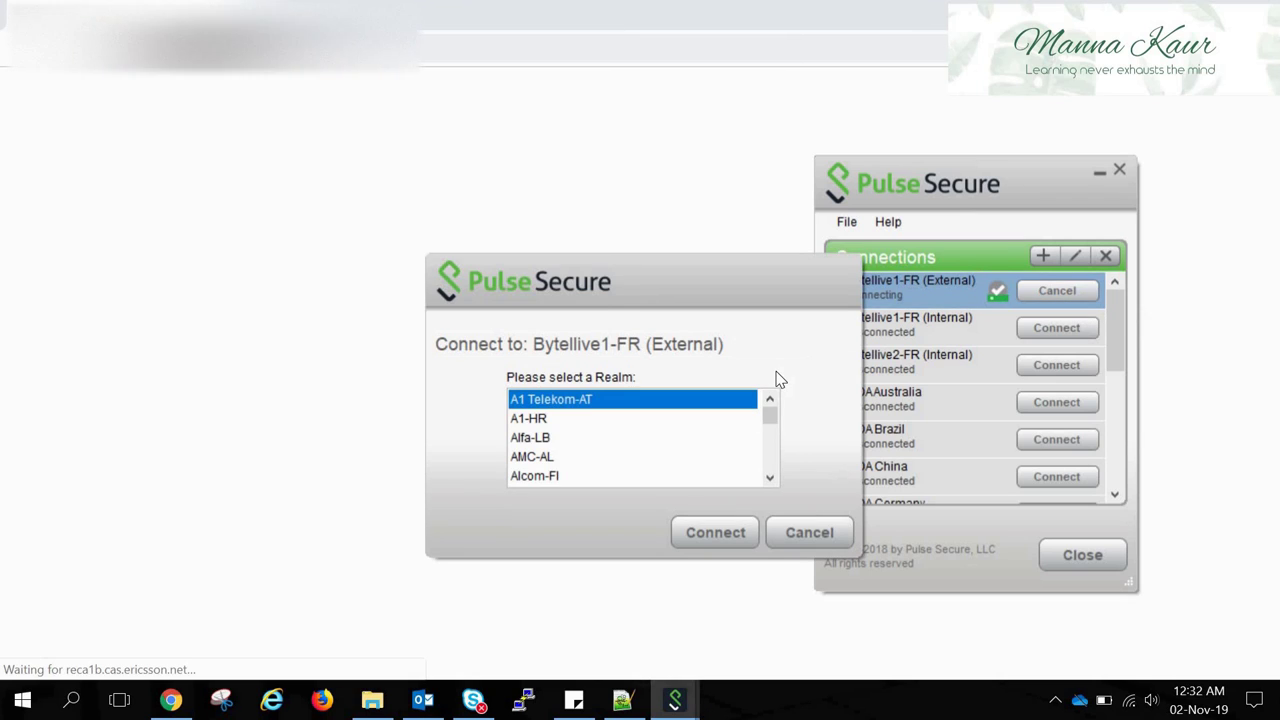
scroll(716, 430, "down", 1)
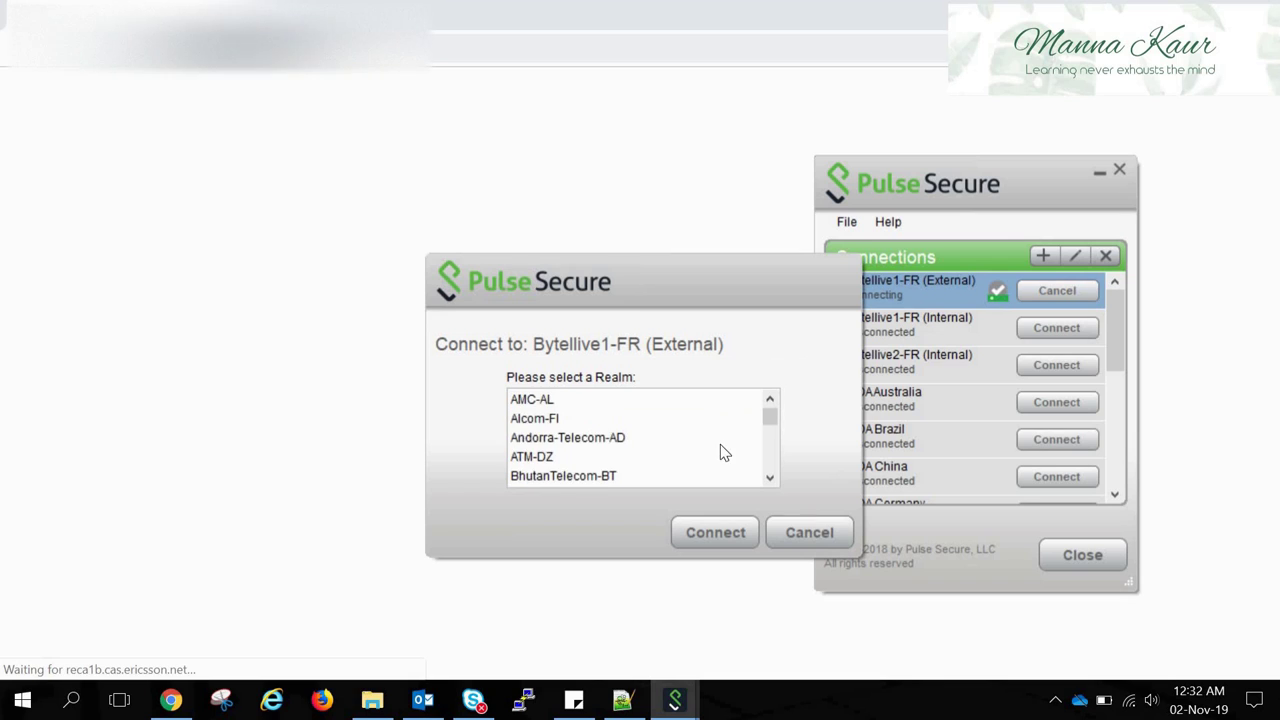
scroll(725, 457, "down", 5)
scroll(727, 457, "down", 5)
scroll(728, 457, "down", 5)
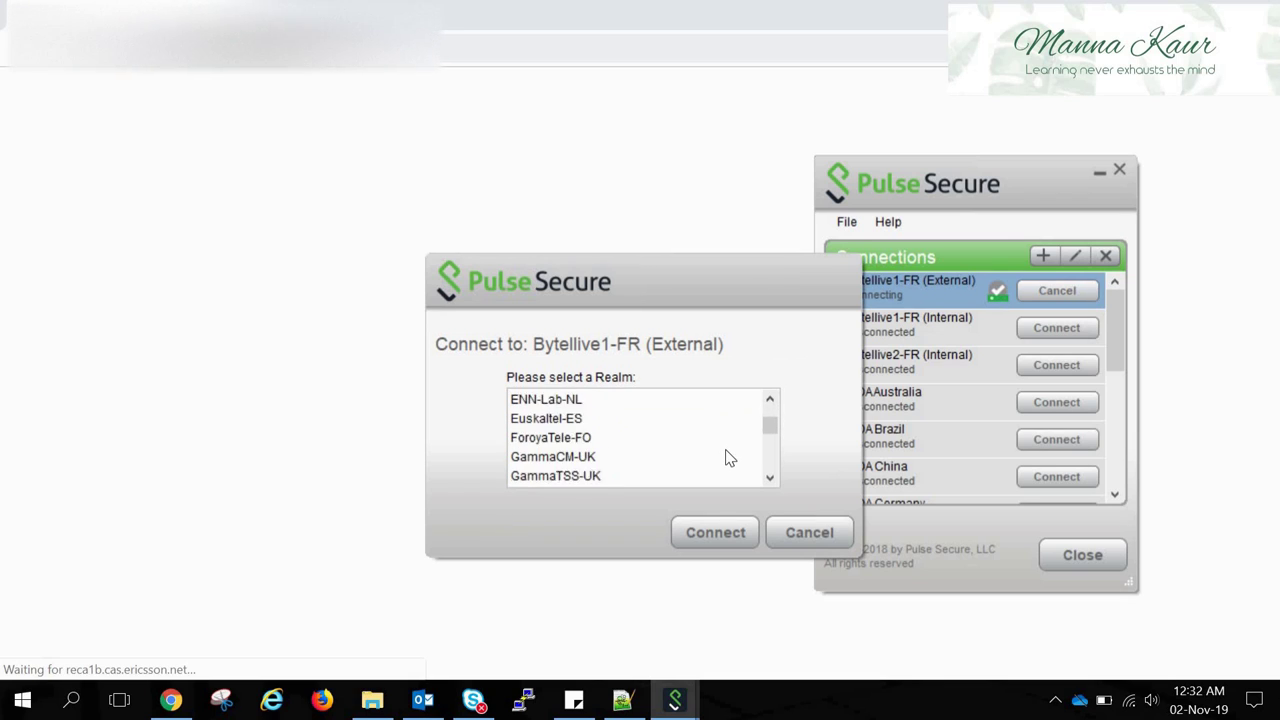
scroll(740, 452, "down", 2)
left_click_drag(766, 425, 770, 410)
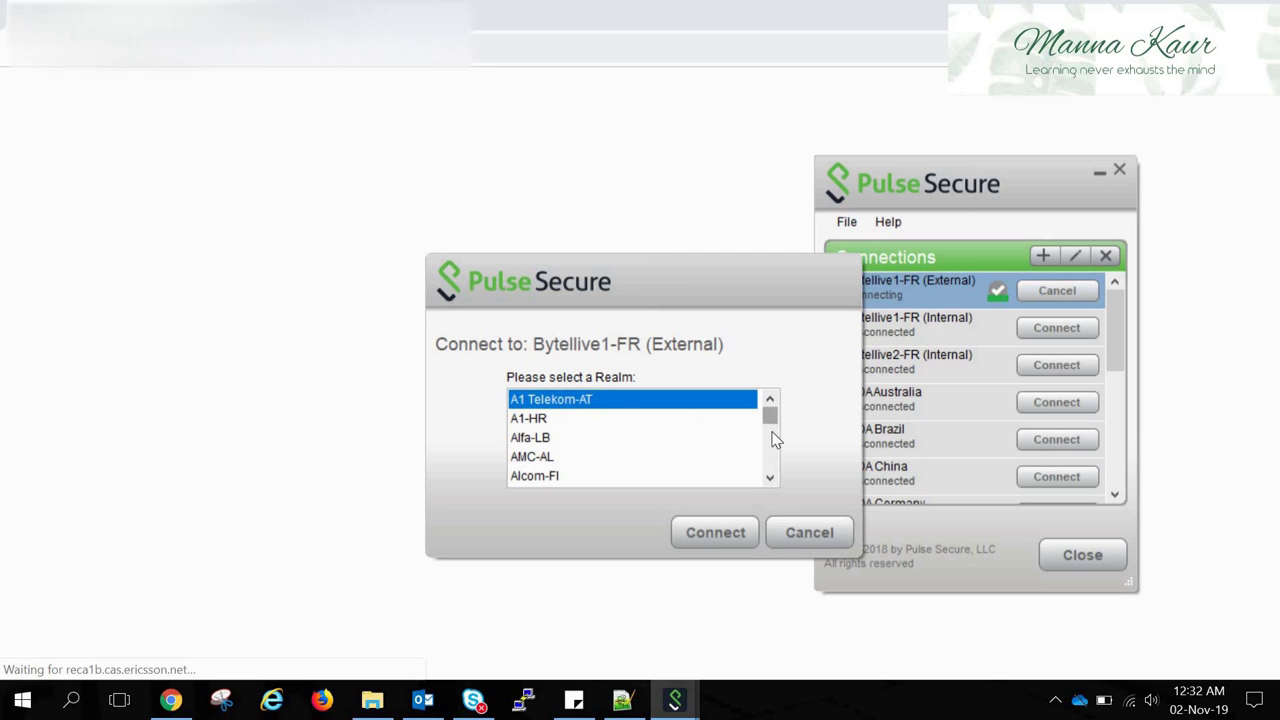
scroll(776, 456, "down", 5)
scroll(776, 456, "down", 5)
scroll(774, 465, "down", 5)
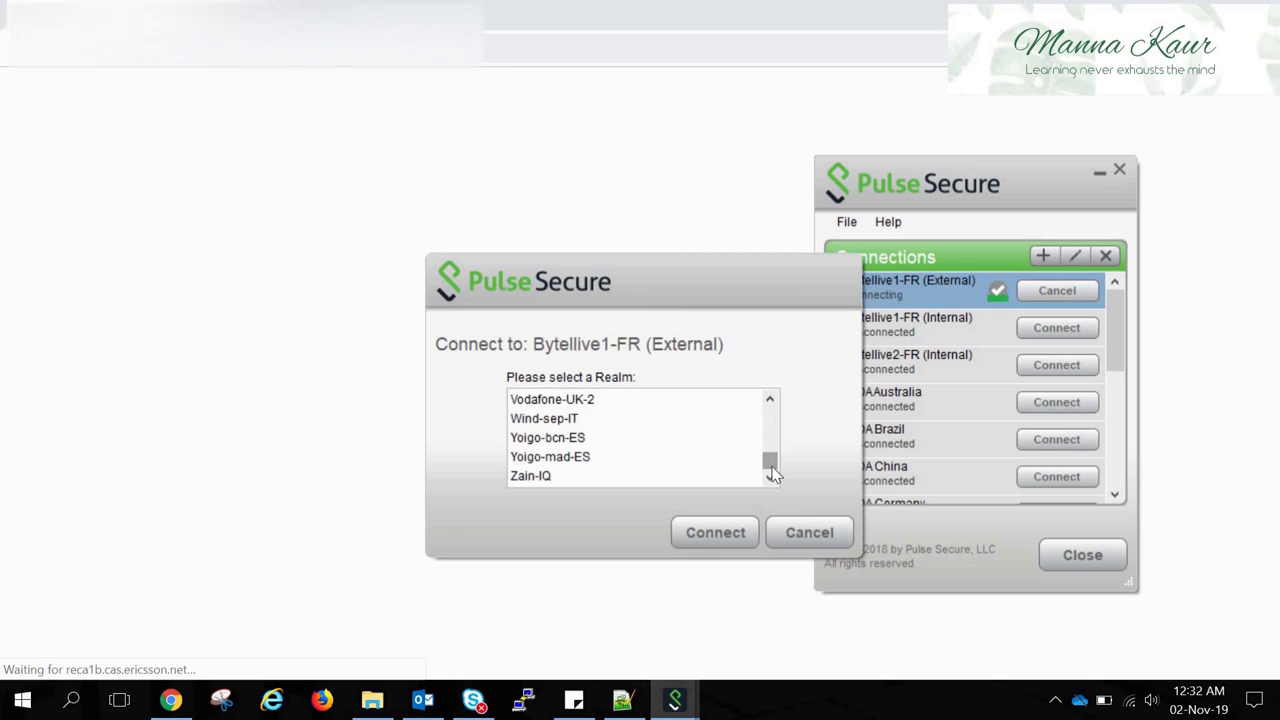
left_click_drag(774, 468, 774, 420)
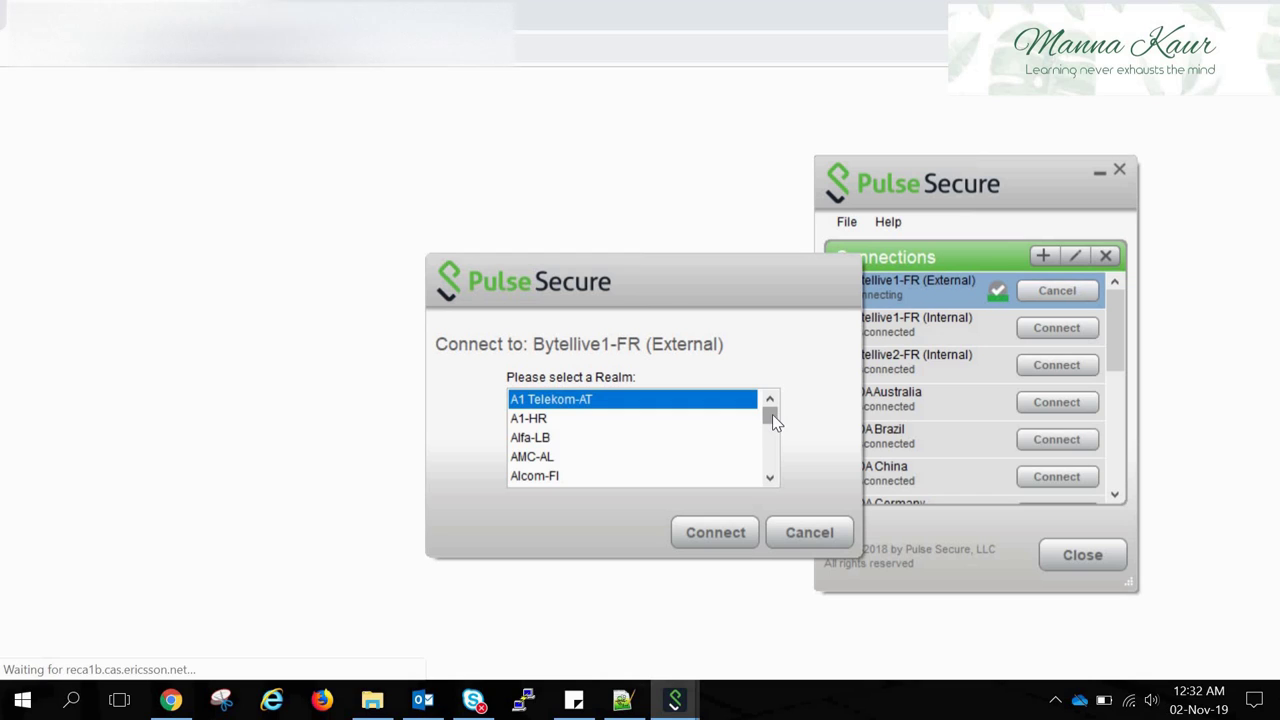
Cancel the 'Please select a Realm' dialog without choosing a realm
left_click(812, 532)
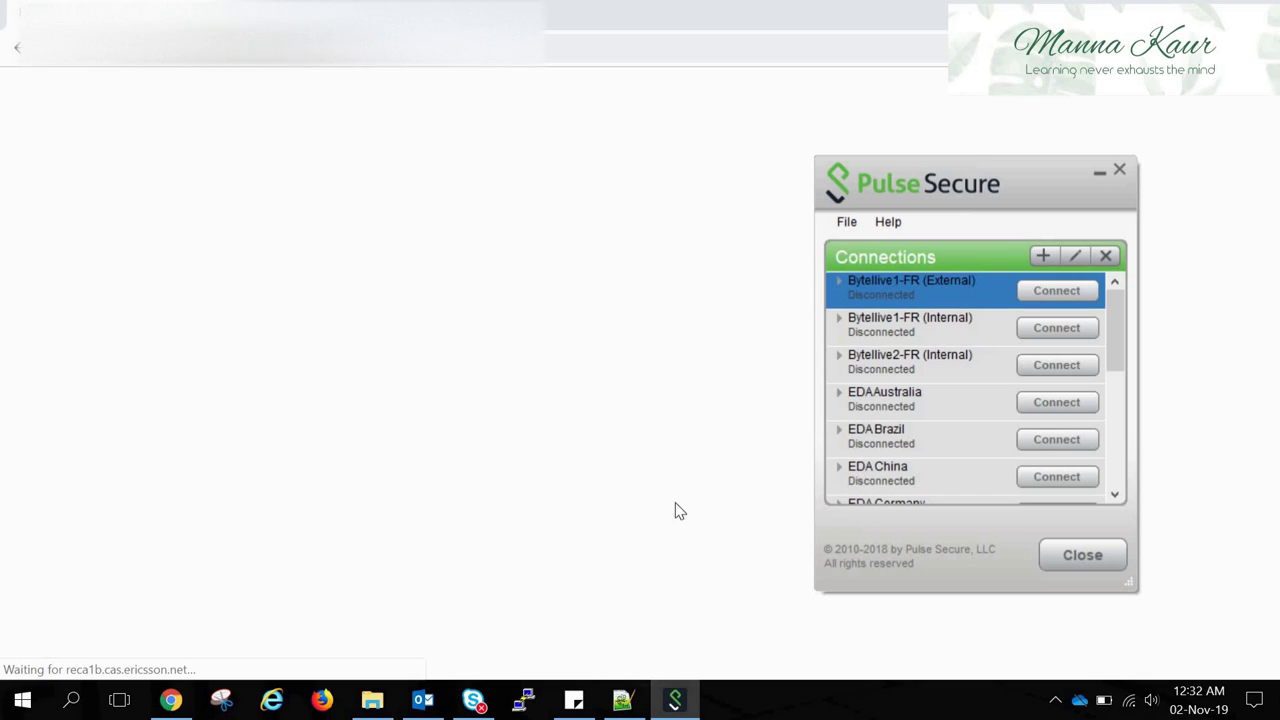